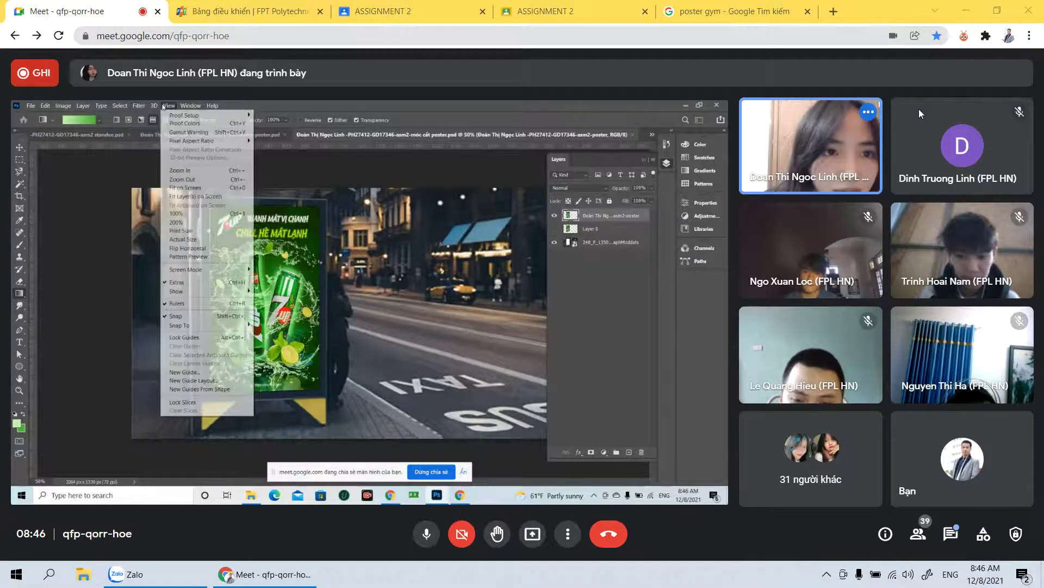
# Mute your Google Meet microphone briefly, then turn it back on to speak.
pyautogui.click(427, 534)
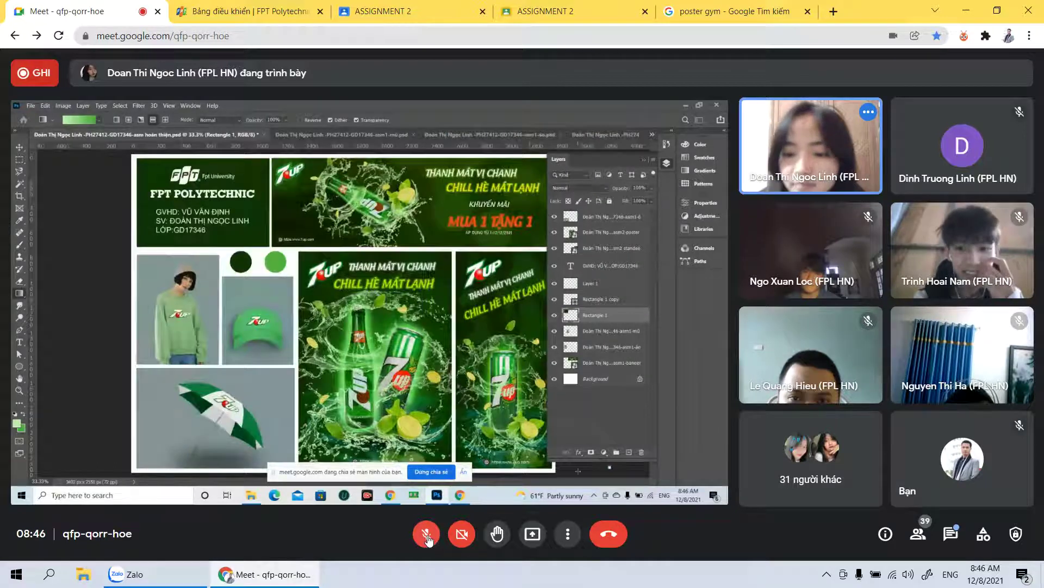
pyautogui.click(427, 534)
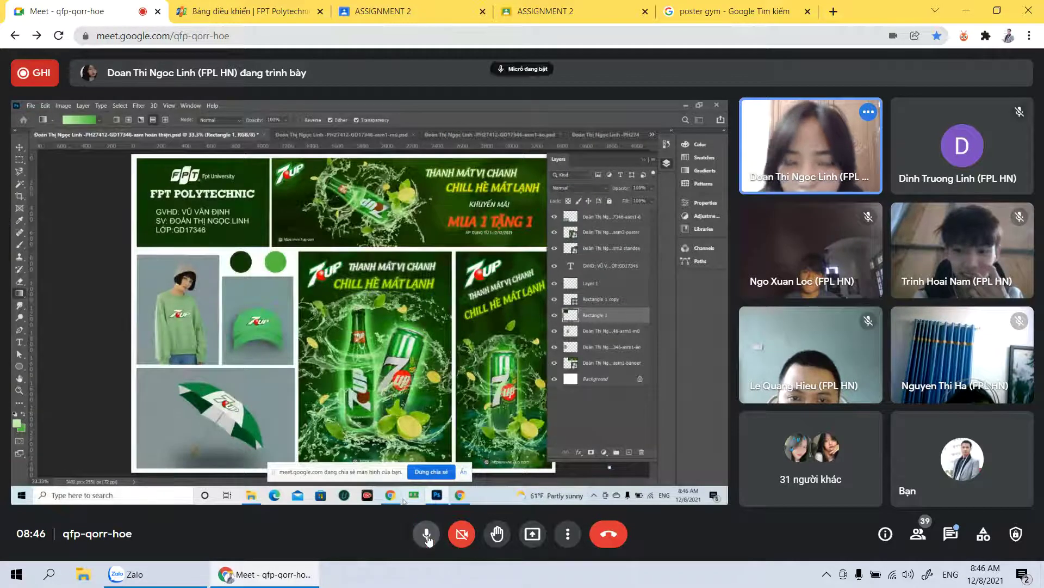